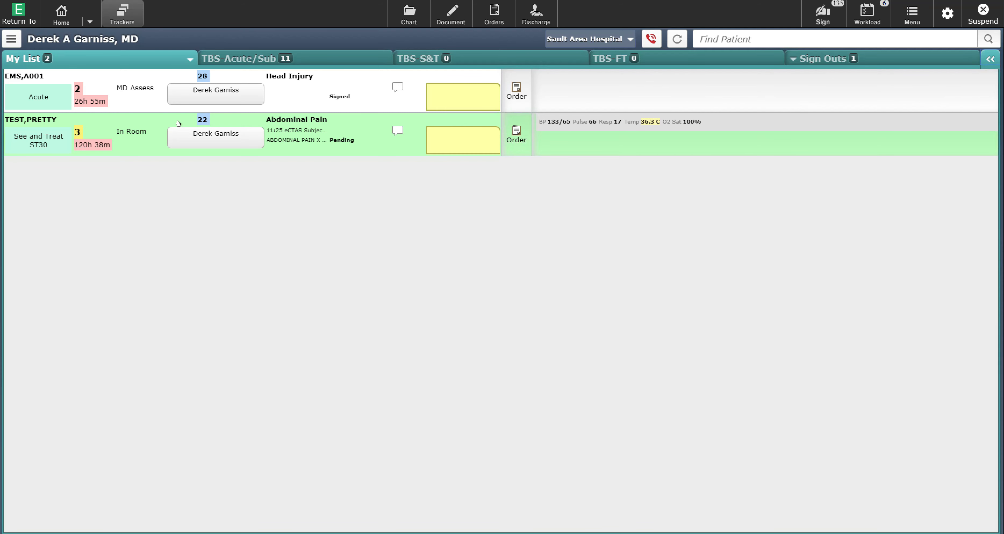
Step: Queue the abdominal pain patient for sign-out and save the oncoming physician as an added signer
{"action": "left_click", "coordinate": [200, 129]}
{"action": "left_click", "coordinate": [300, 185]}
{"action": "left_click", "coordinate": [200, 129]}
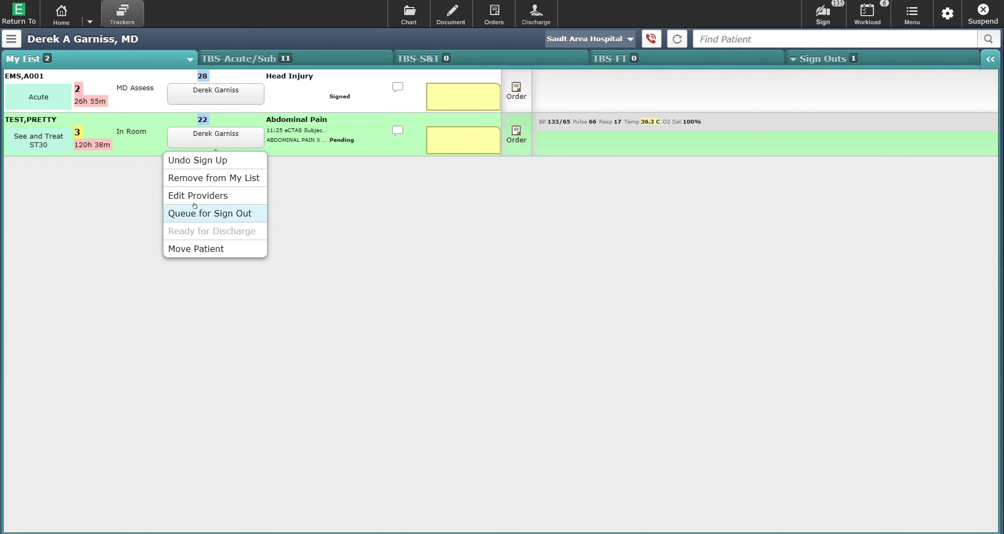
{"action": "left_click", "coordinate": [209, 206]}
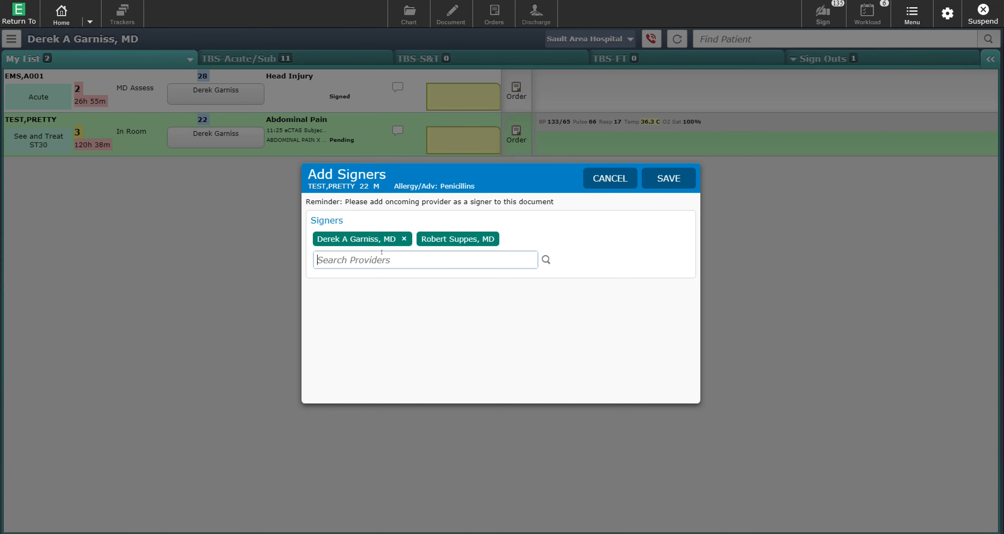
{"action": "type", "text": "smith"}
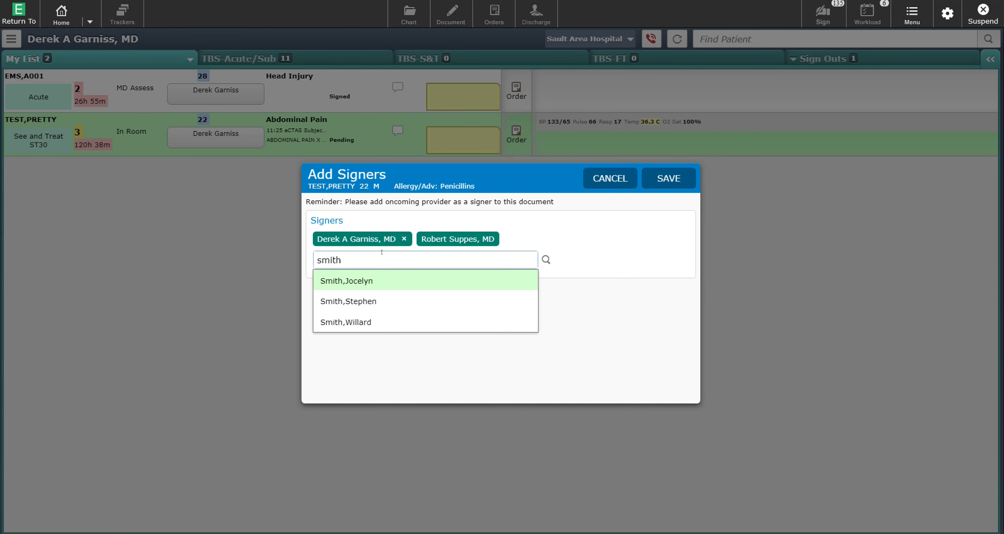
{"action": "left_click", "coordinate": [353, 297]}
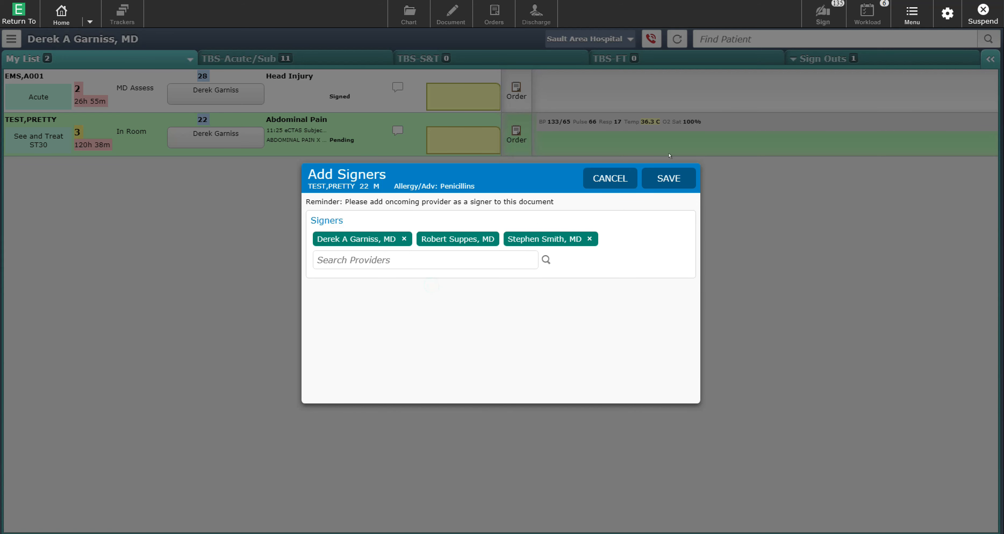
{"action": "left_click", "coordinate": [665, 170]}
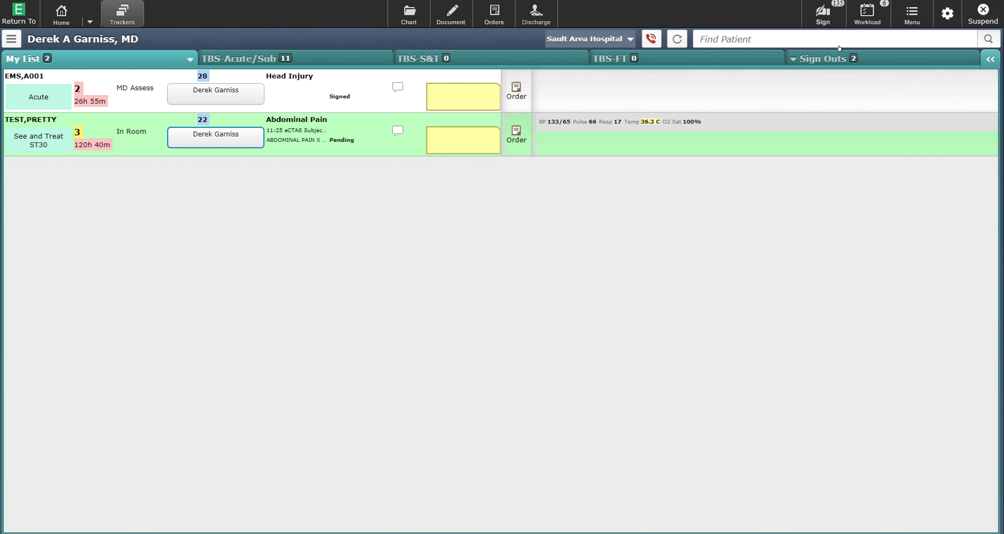
Step: Begin the sign-out comment: abdominal pain, RLQ for three days, elevated WBC, CT pending to r/o appendicitis
{"action": "left_click", "coordinate": [875, 53]}
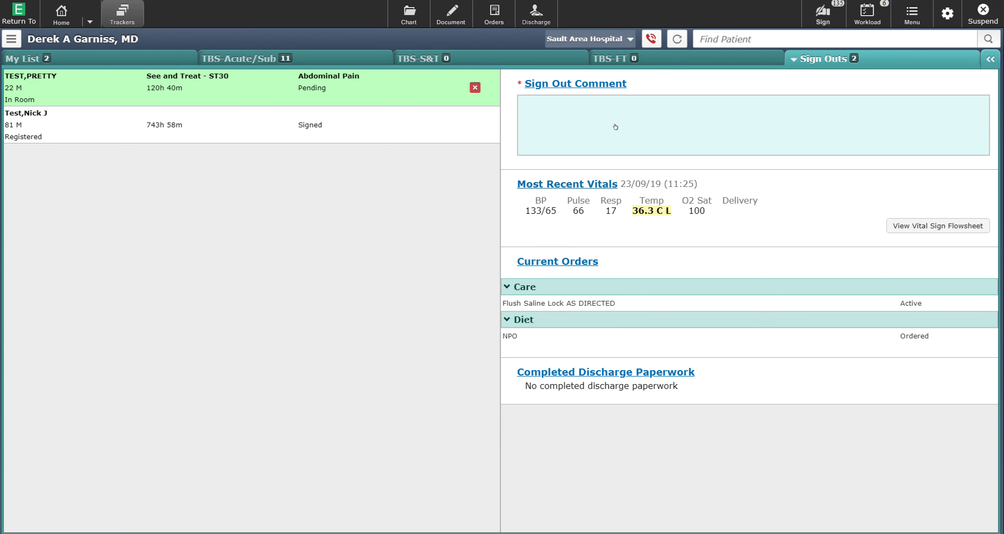
{"action": "left_click", "coordinate": [606, 119]}
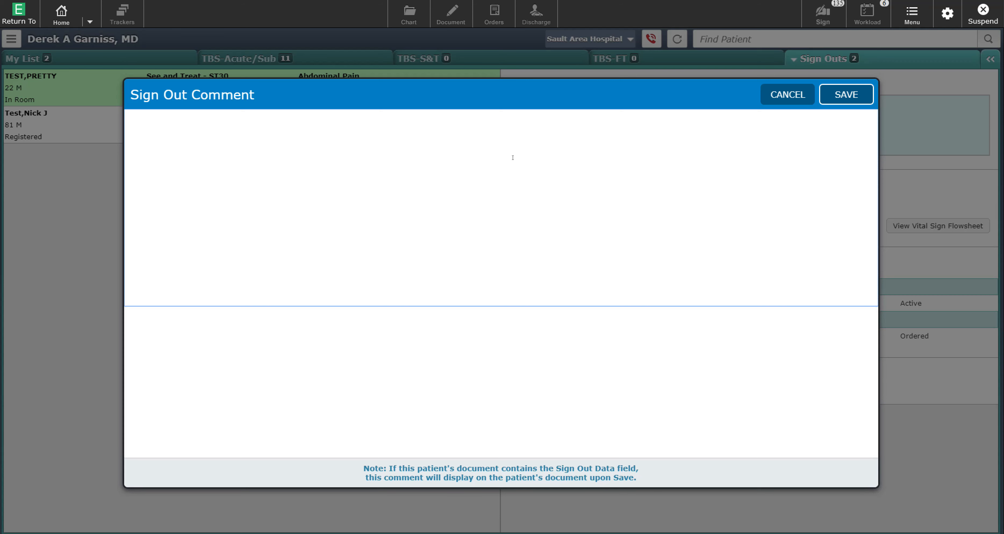
{"action": "type", "text": "This patient has abdm pain,, RL"}
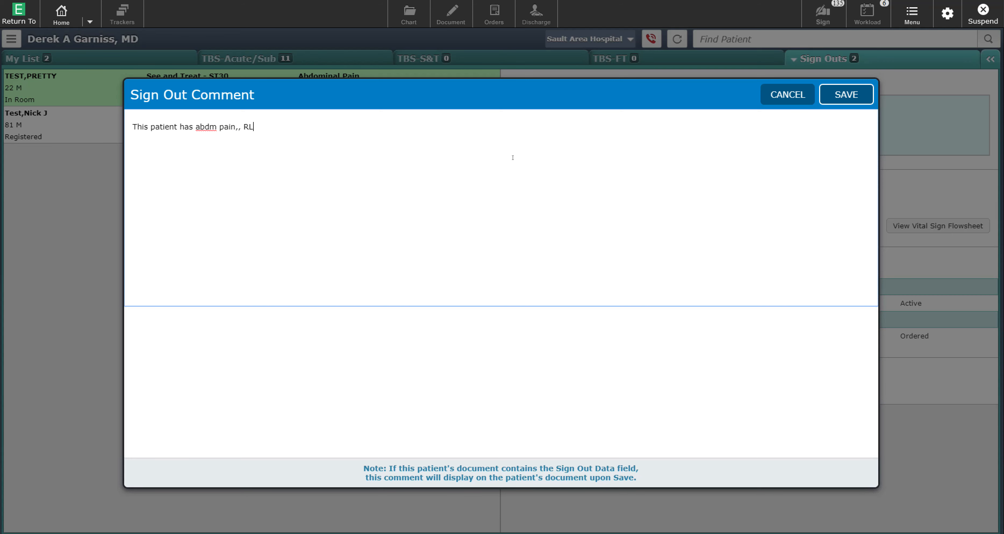
{"action": "key", "text": "BackSpace"}
{"action": "key", "text": "BackSpace"}
{"action": "type", "text": "n, RLQ"}
{"action": "type", "text": ", psat"}
{"action": "key", "text": "BackSpace"}
{"action": "key", "text": "BackSpace"}
{"action": "key", "text": "BackSpace"}
{"action": "type", "text": "ast three days, wbc is elev"}
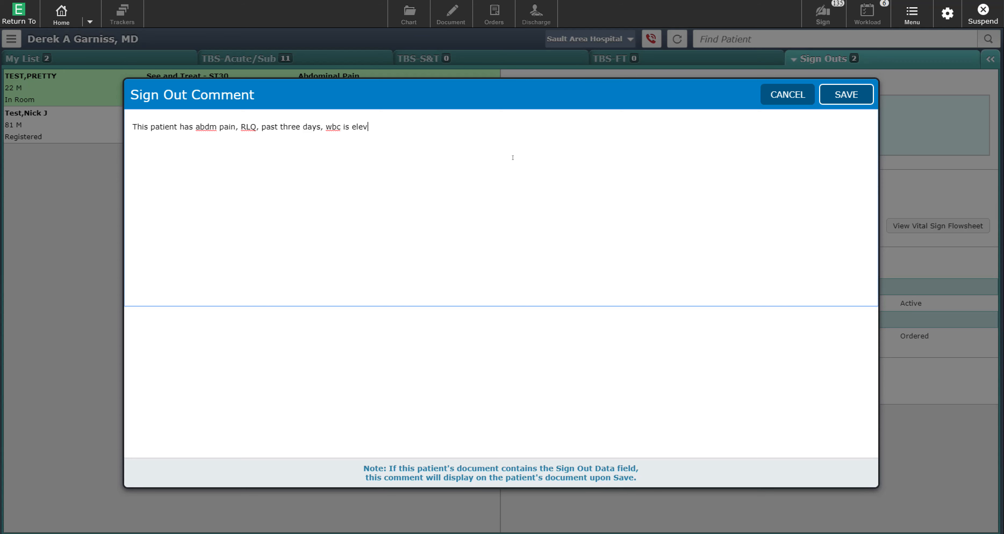
{"action": "type", "text": "ated, and CT scan is pending "}
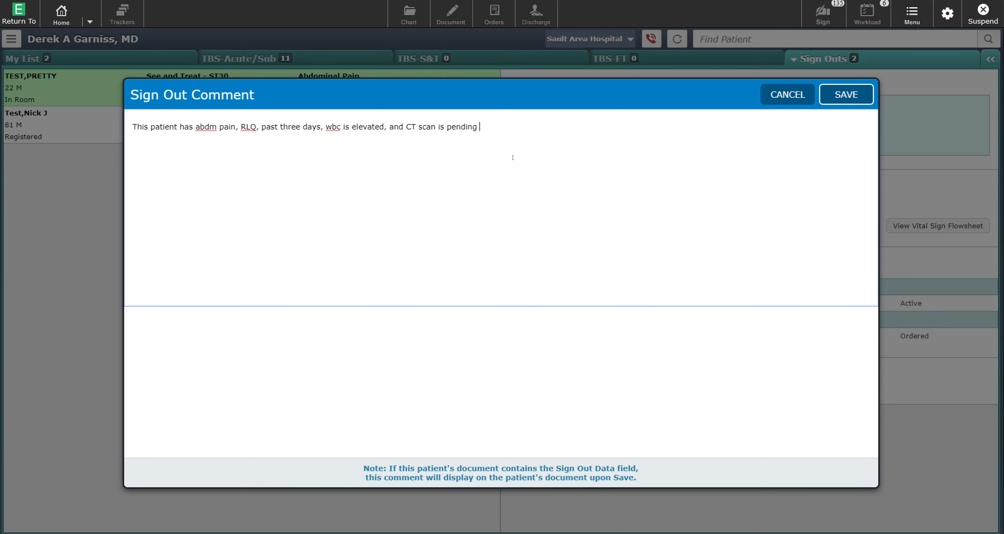
{"action": "type", "text": "to r/o appendicitis."}
Step: Add lines asking to follow up after the abdominal CT and noting a Ceftrixaone dose was given
{"action": "key", "text": "Return"}
{"action": "type", "text": "Please"}
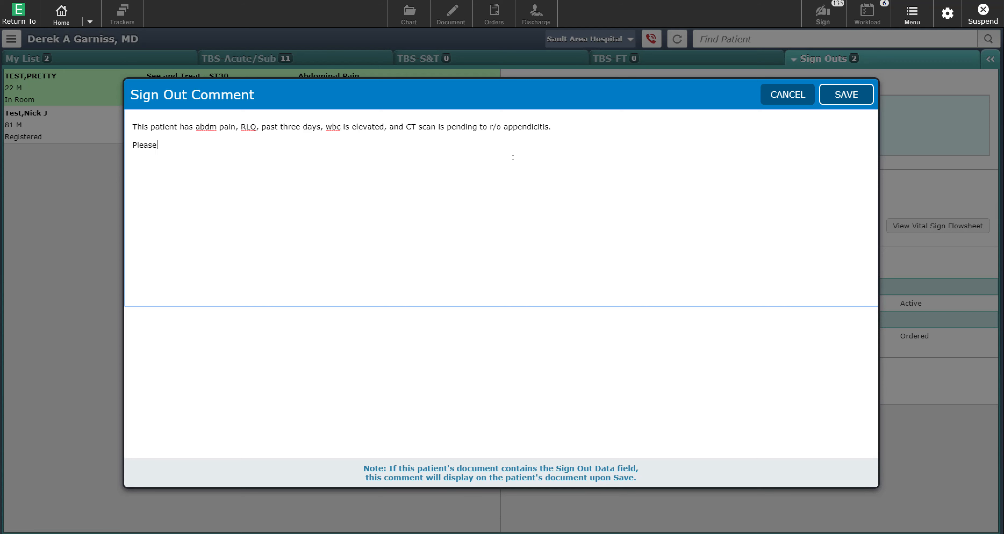
{"action": "type", "text": " follow up after CT of the "}
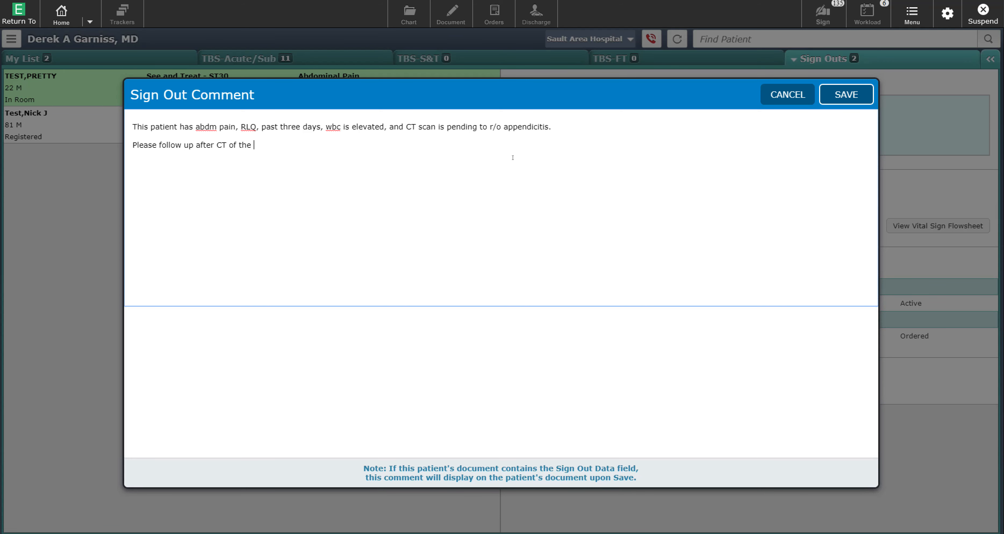
{"action": "type", "text": "abdm."}
{"action": "key", "text": "Return"}
{"action": "type", "text": "Patient has had a dose of C"}
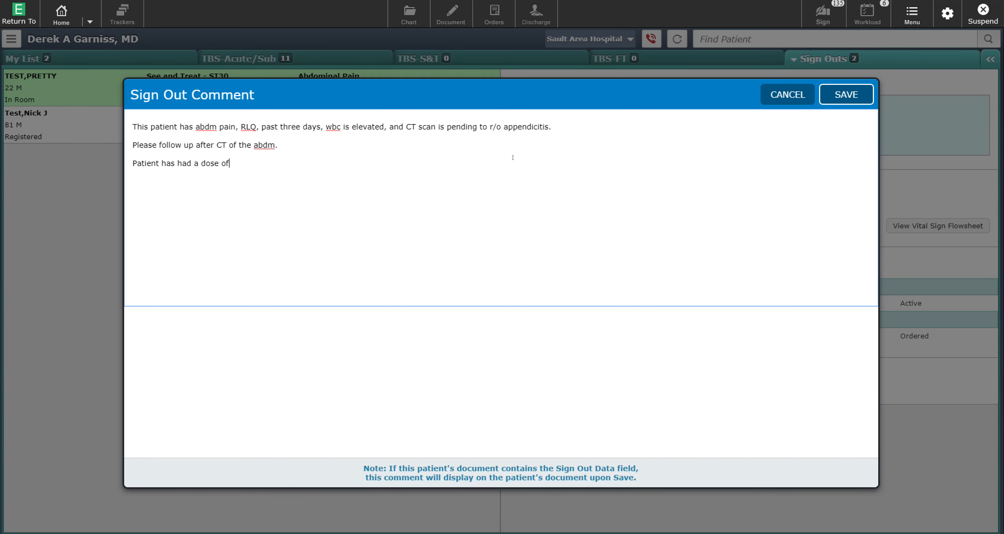
{"action": "type", "text": "etr"}
{"action": "key", "text": "BackSpace"}
{"action": "type", "text": "ftrixaone."}
Step: Save the abdominal pain patient's sign-out comment
{"action": "left_click", "coordinate": [836, 93]}
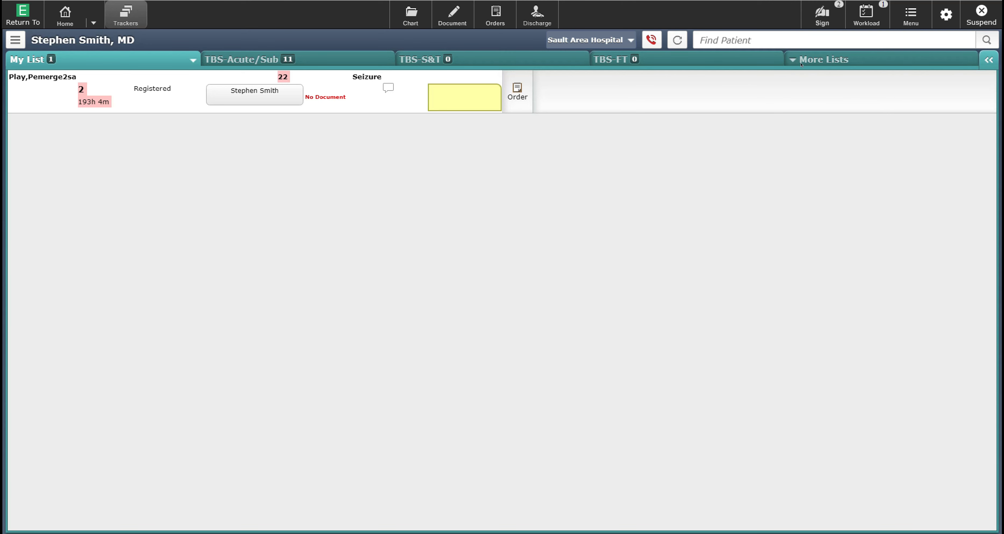
Step: Accept the abdominal pain patient's sign-out from the outgoing physician's group in the Sign Outs list
{"action": "left_click", "coordinate": [787, 55]}
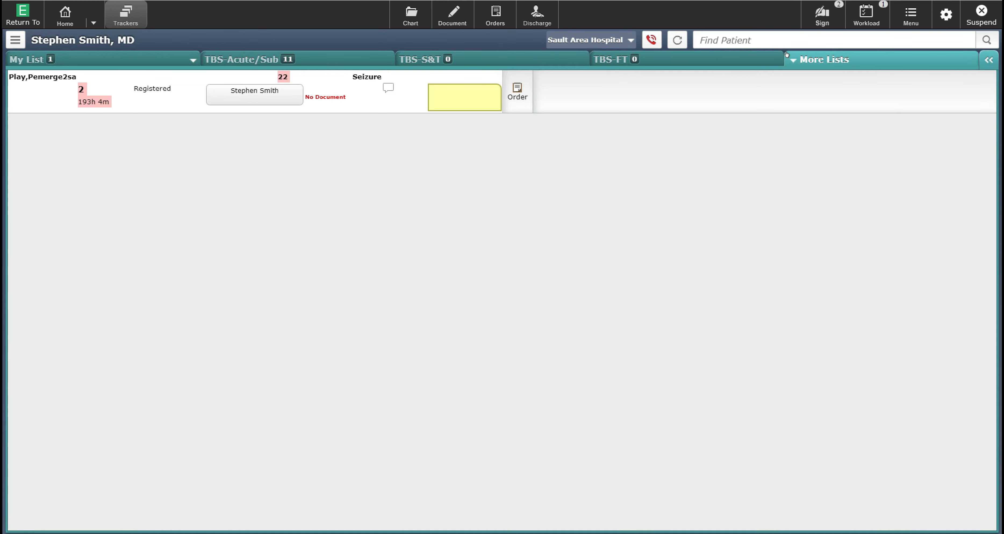
{"action": "left_click", "coordinate": [791, 60]}
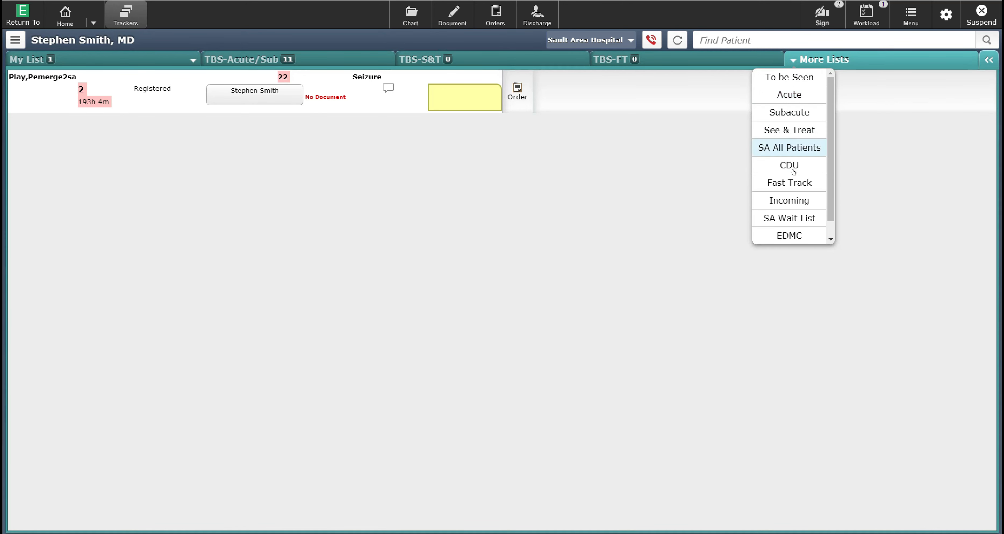
{"action": "scroll", "coordinate": [792, 163], "scroll_direction": "down", "scroll_amount": 1}
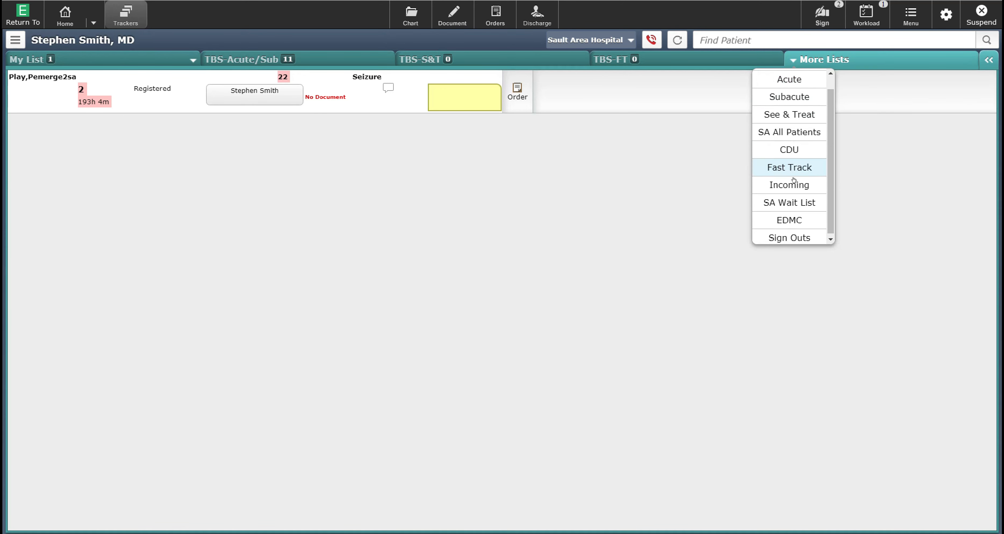
{"action": "left_click", "coordinate": [785, 231]}
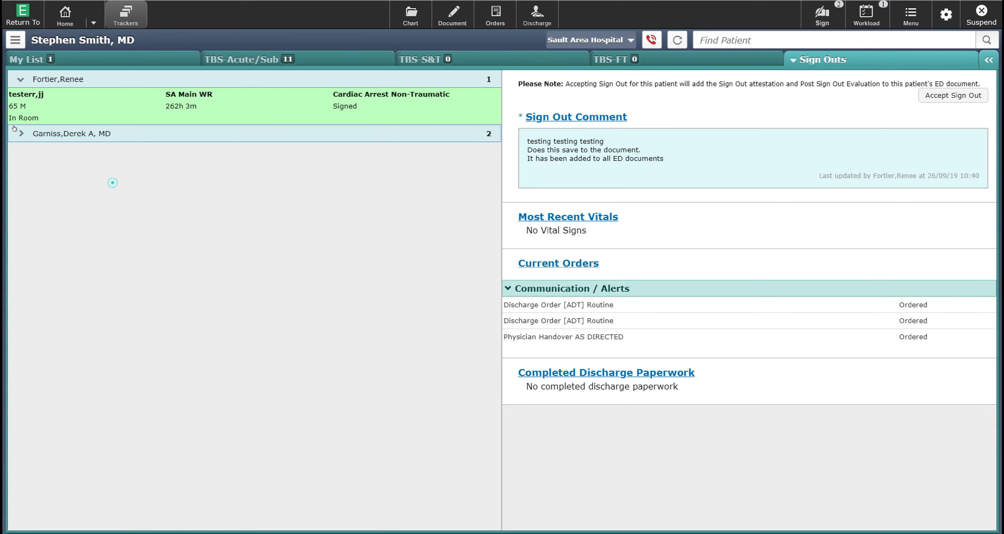
{"action": "left_click", "coordinate": [14, 127]}
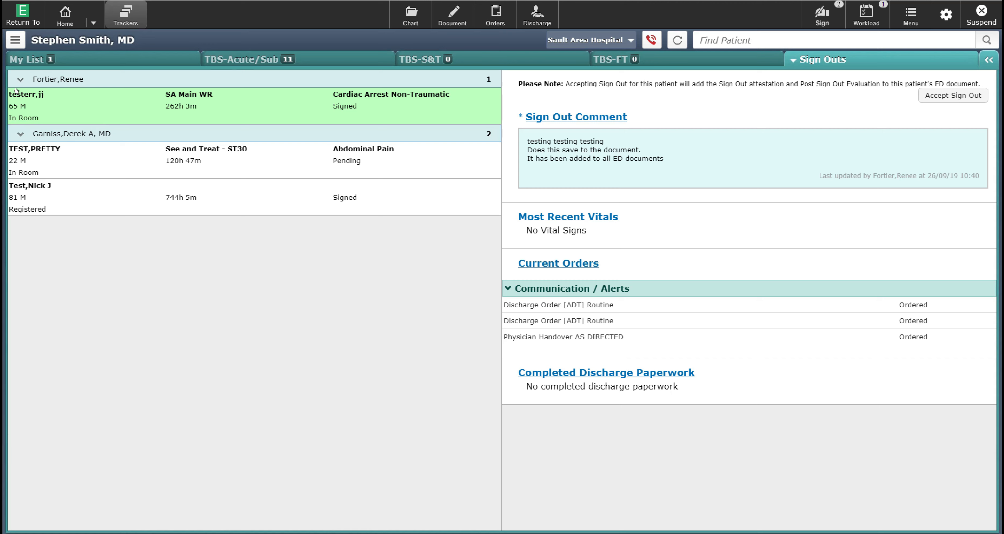
{"action": "left_click", "coordinate": [61, 166]}
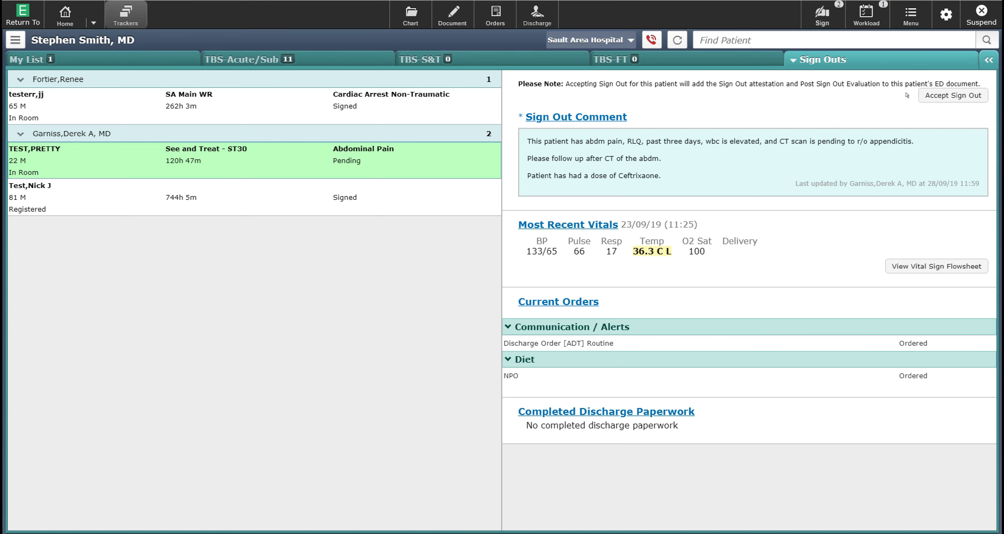
{"action": "left_click", "coordinate": [952, 90]}
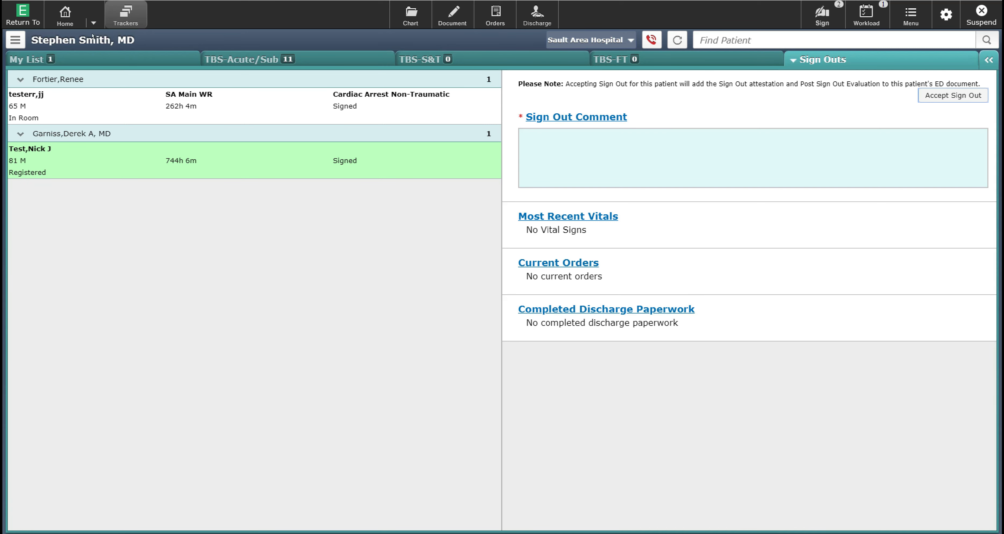
{"action": "left_click", "coordinate": [98, 58]}
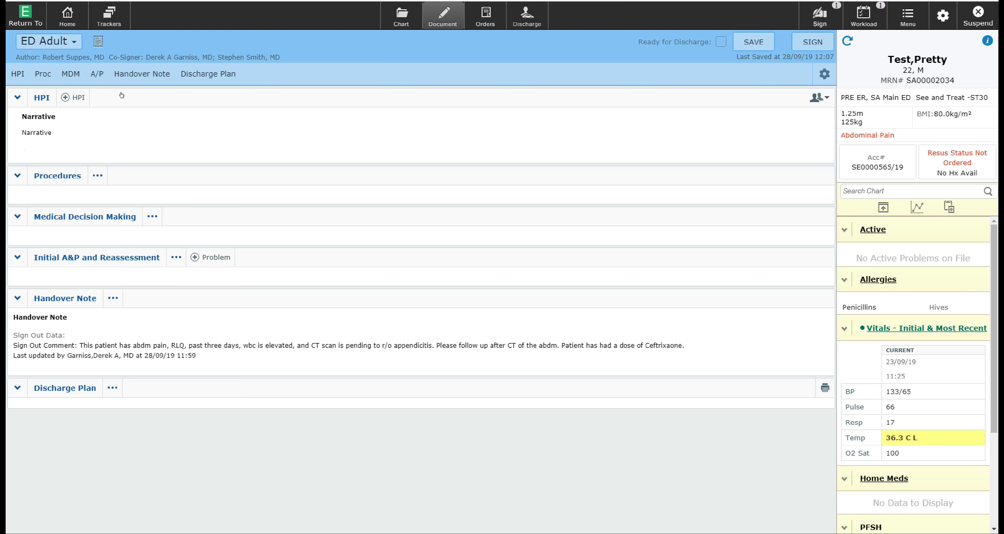
Step: Close the ED Adult document and return to the tracker's My List
{"action": "left_click", "coordinate": [69, 14]}
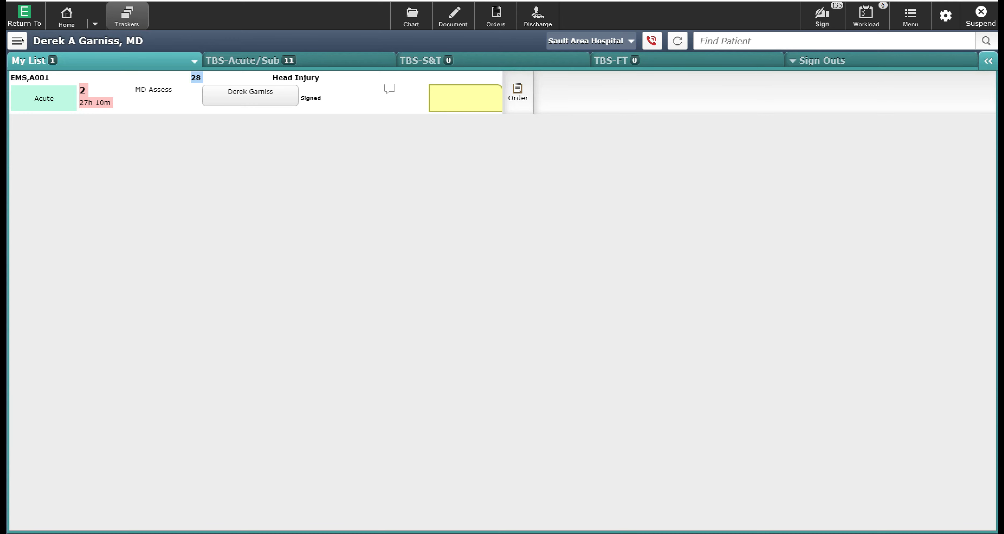
Step: Start a Call-In Reception record with the calling physician, the patient's name, age 32 and sex M
{"action": "left_click", "coordinate": [17, 41]}
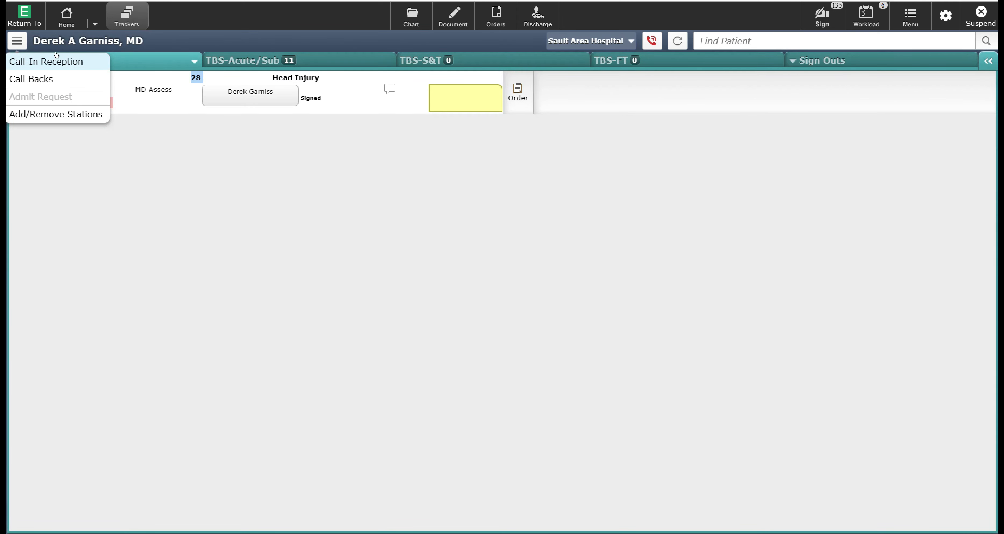
{"action": "left_click", "coordinate": [36, 56]}
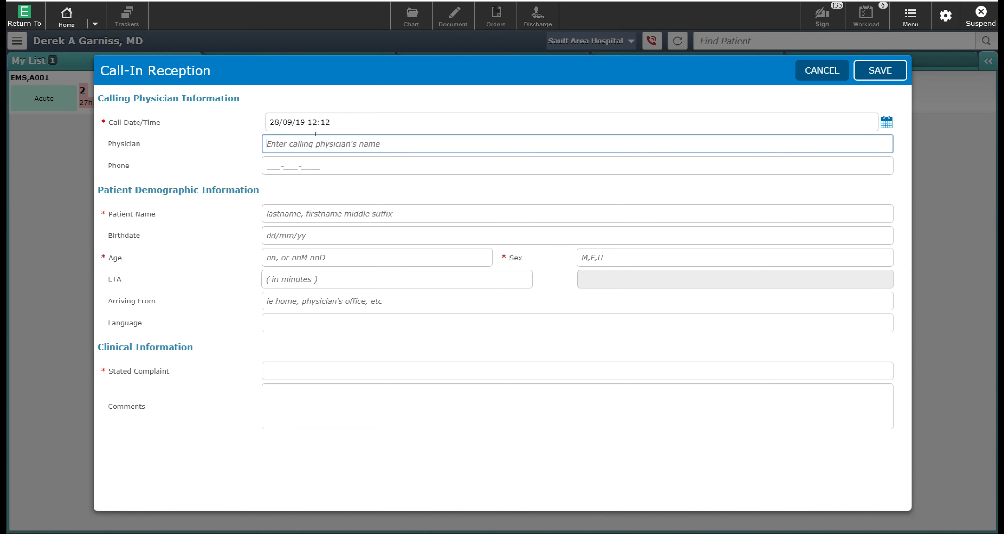
{"action": "type", "text": "Dr. Smith"}
{"action": "left_click", "coordinate": [299, 202]}
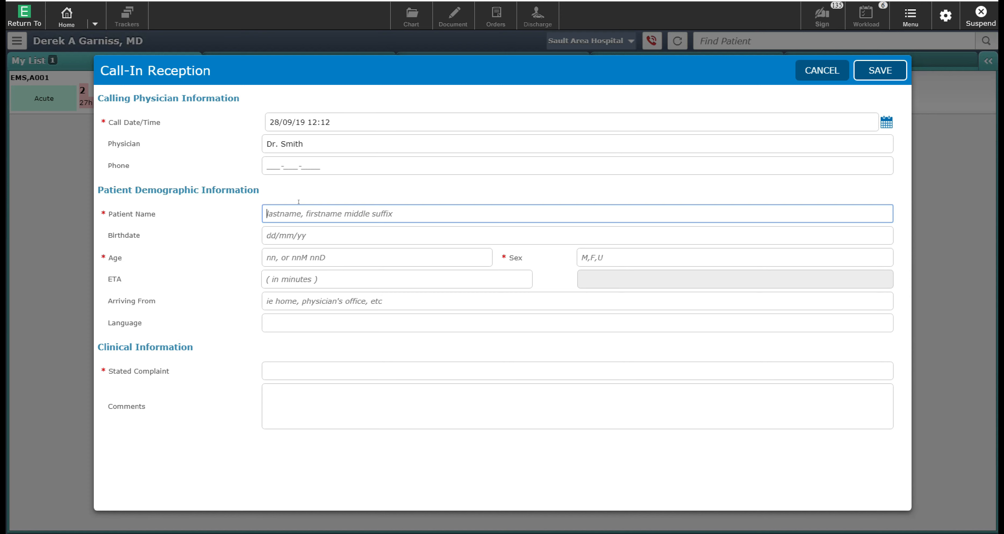
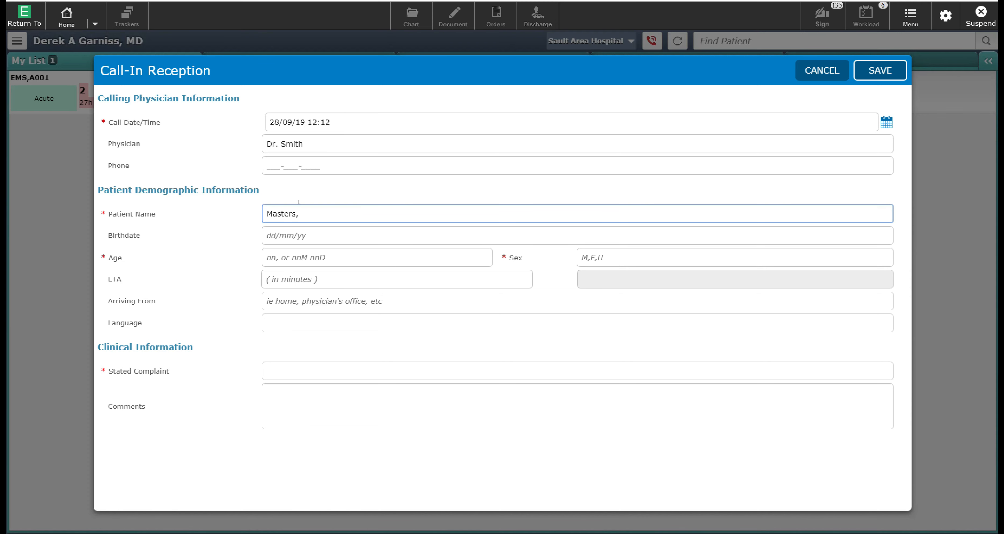
{"action": "left_click", "coordinate": [298, 252]}
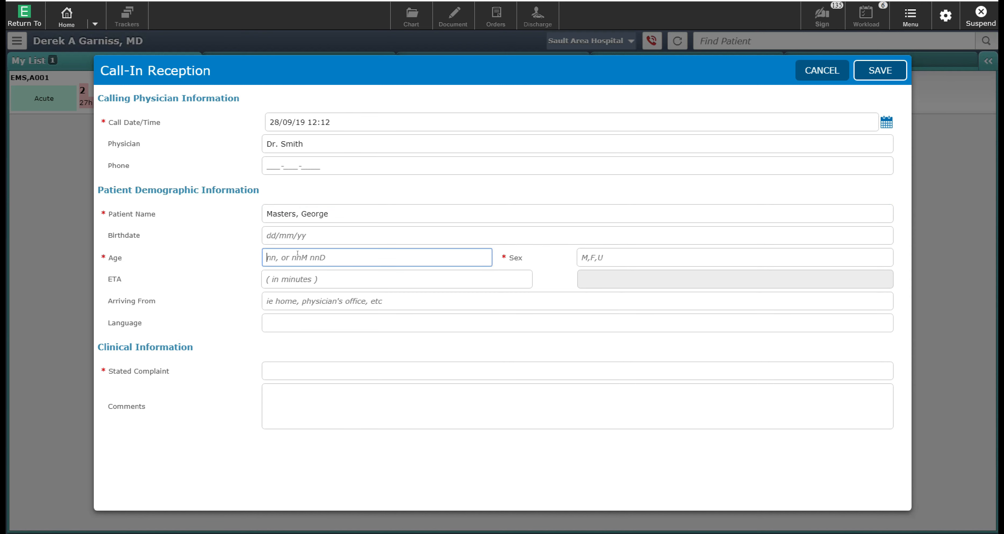
{"action": "type", "text": "32"}
{"action": "key", "text": "Tab"}
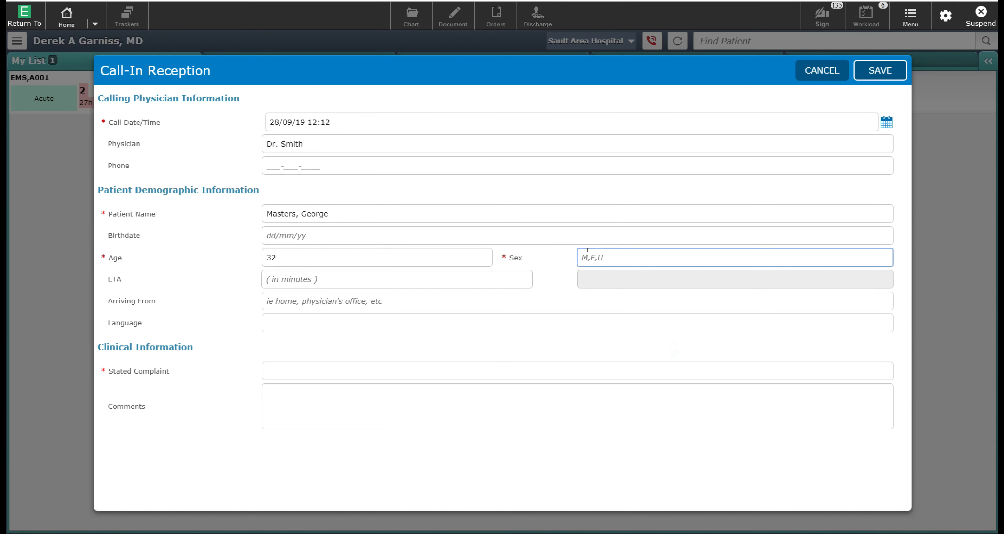
{"action": "type", "text": "M"}
{"action": "left_click", "coordinate": [305, 365]}
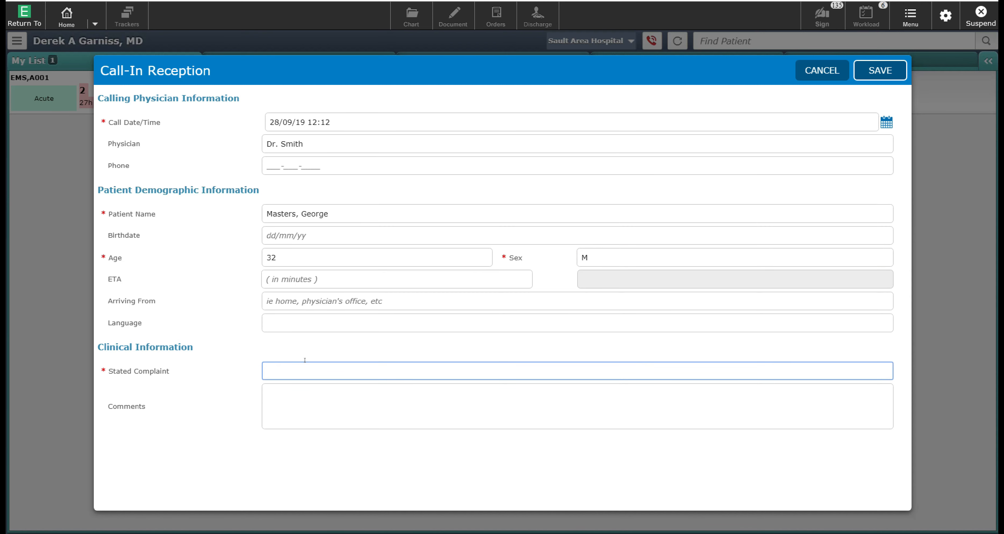
Step: Enter Chest Pain, comments on radiating pain, nausea, diaphoresis, and a see-MD-on-arrival note, then save
{"action": "type", "text": "Chest Pain"}
{"action": "left_click", "coordinate": [310, 400]}
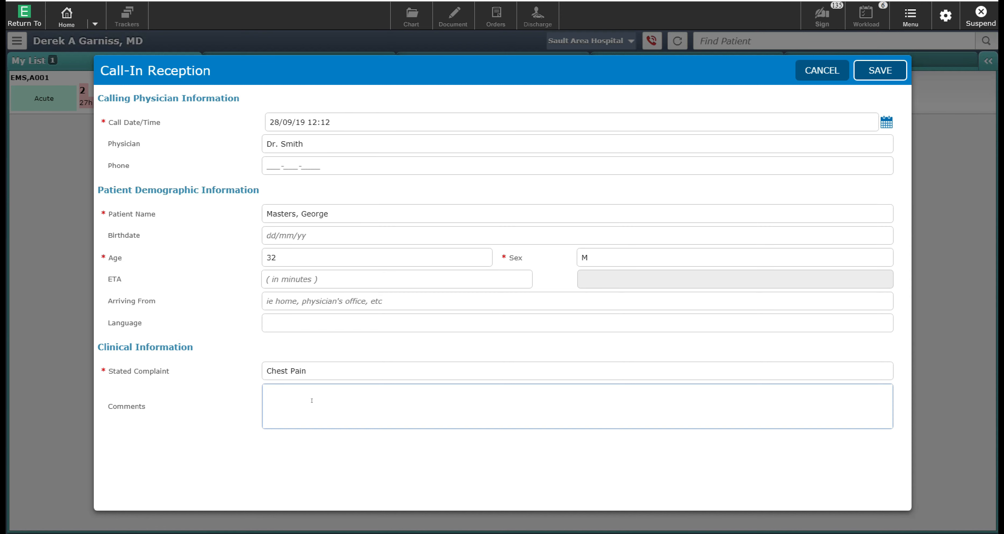
{"action": "type", "text": "Past three days chest pain, radiation to th"}
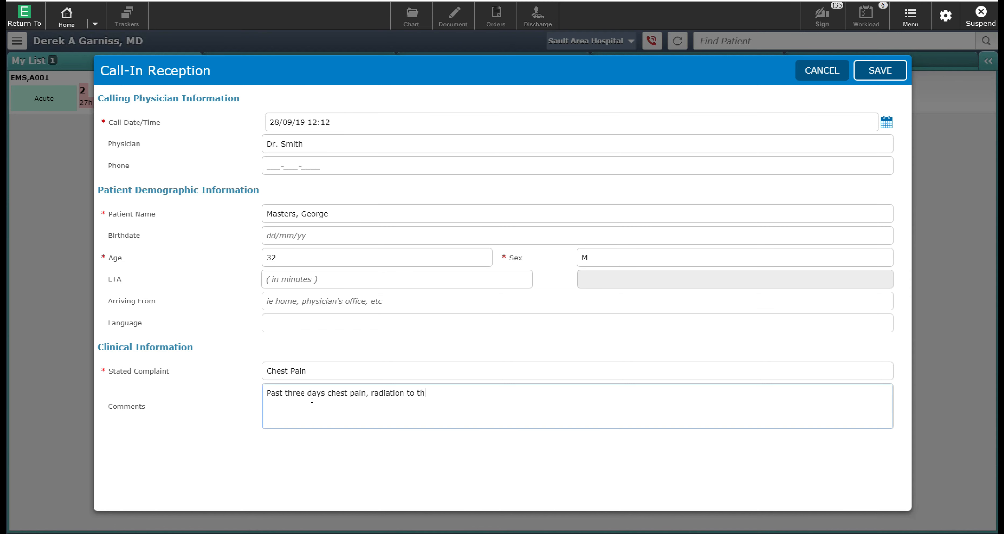
{"action": "type", "text": "e back and nausea and diapho"}
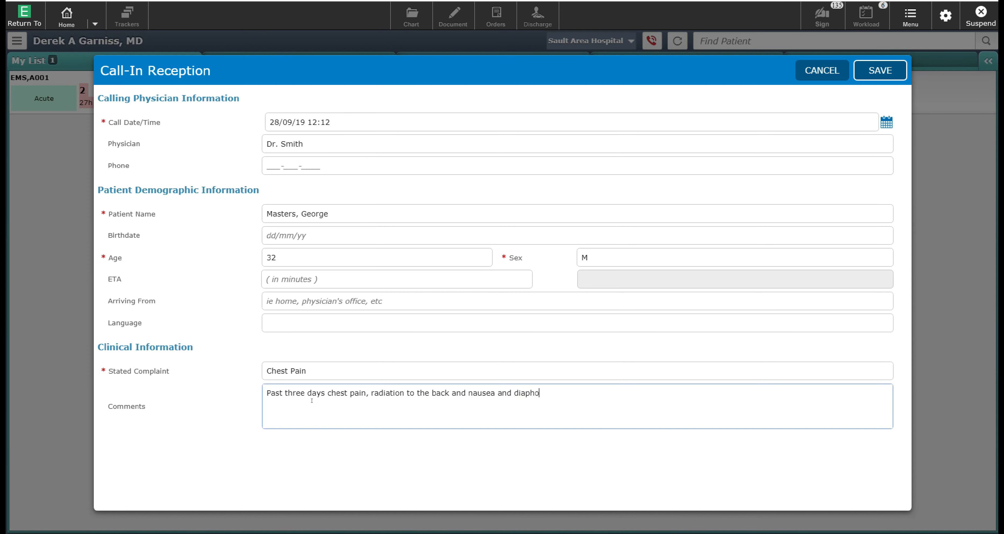
{"action": "type", "text": "resis."}
{"action": "key", "text": "Return"}
{"action": "key", "text": "Return"}
{"action": "type", "text": "PLEASE BRING PATIENT IN TO SEE"}
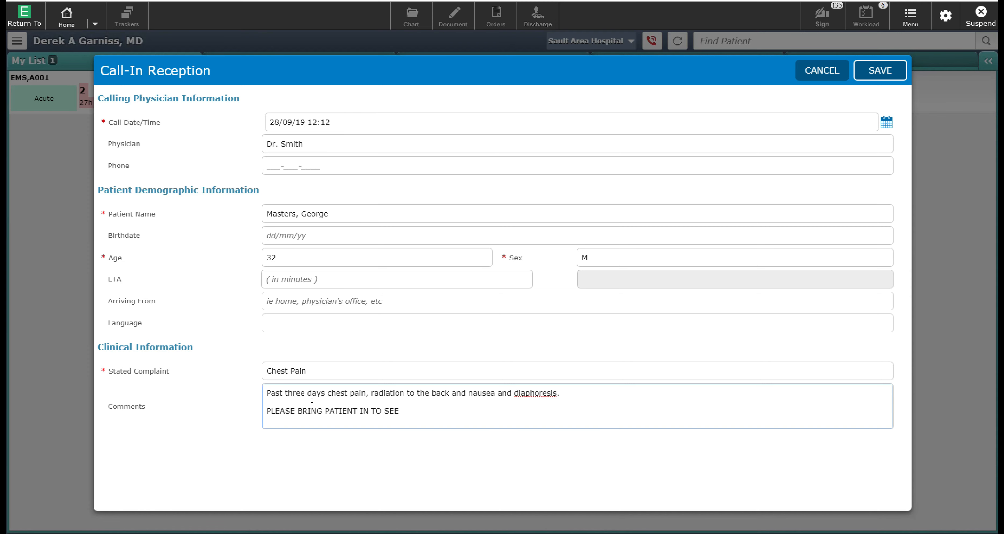
{"action": "type", "text": " MD DIRECTLY AT TIME OF AF"}
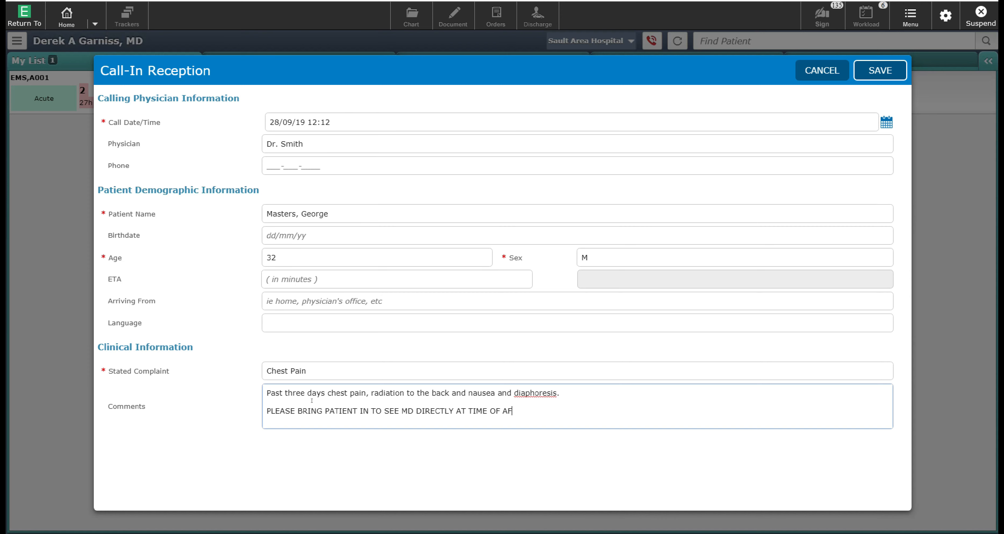
{"action": "type", "text": "RIVAL."}
{"action": "left_click", "coordinate": [882, 65]}
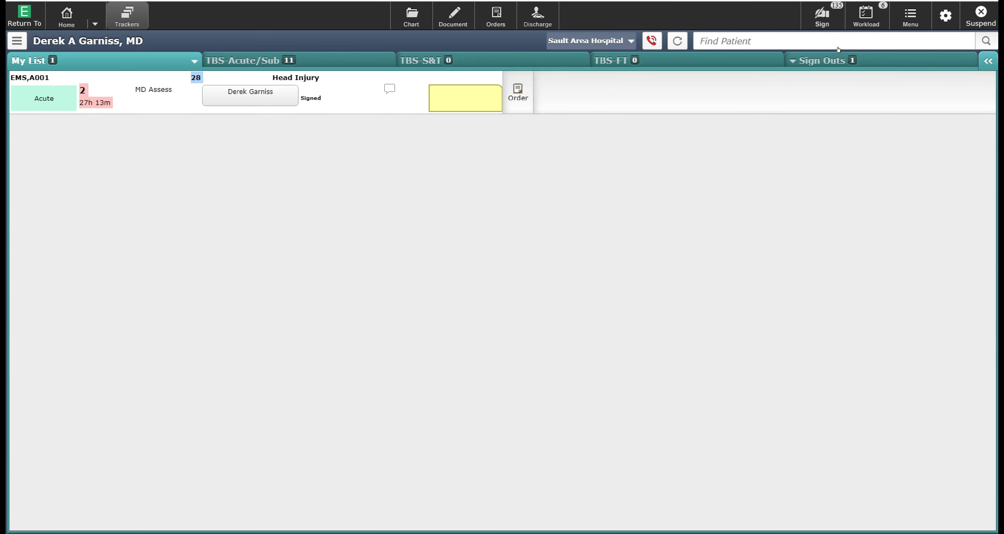
Step: Switch the tracker to the Incoming list showing the 32-year-old call-in patient
{"action": "left_click", "coordinate": [814, 53]}
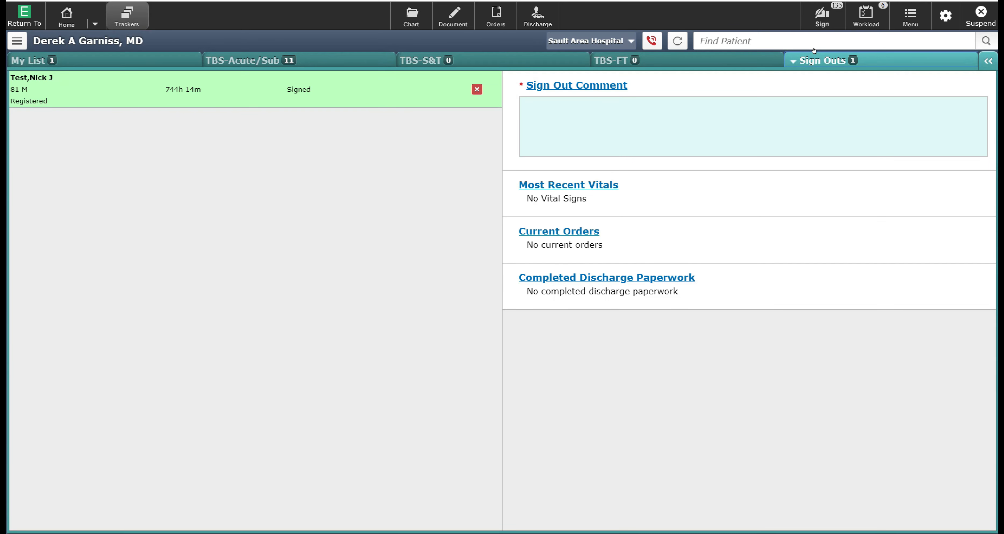
{"action": "left_click", "coordinate": [781, 54]}
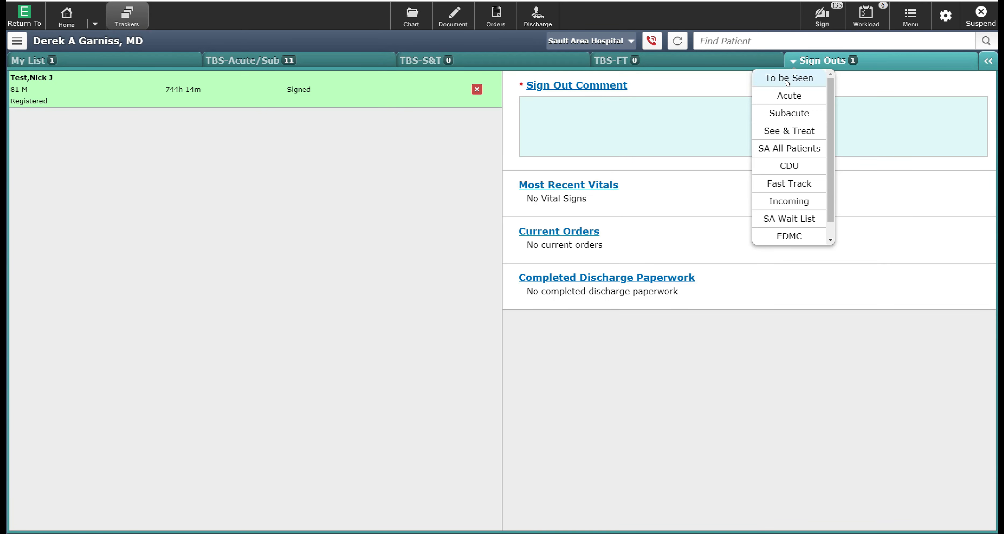
{"action": "left_click", "coordinate": [788, 199]}
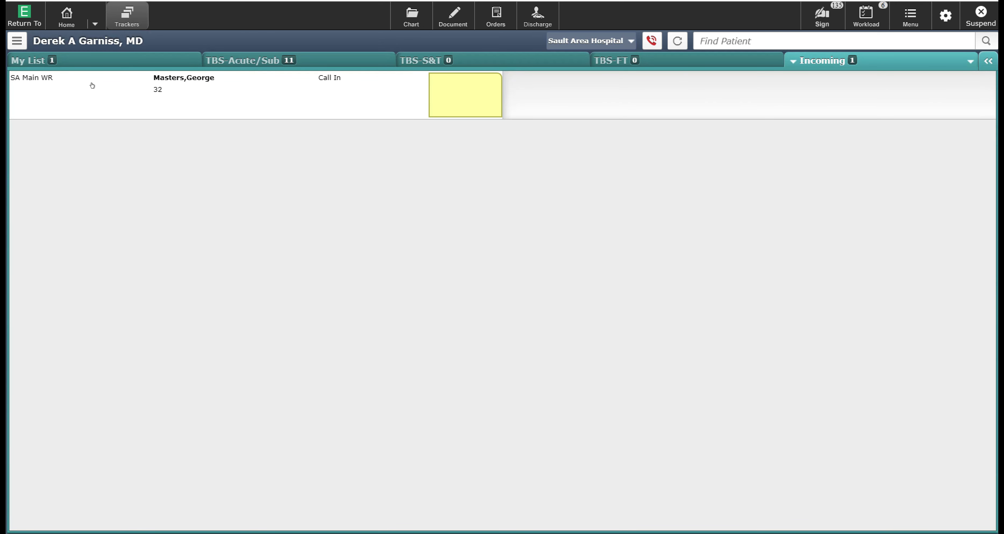
Step: Reopen the patient's saved call-in with age 32, sex M and Chest Pain, and save it again
{"action": "left_click", "coordinate": [193, 93]}
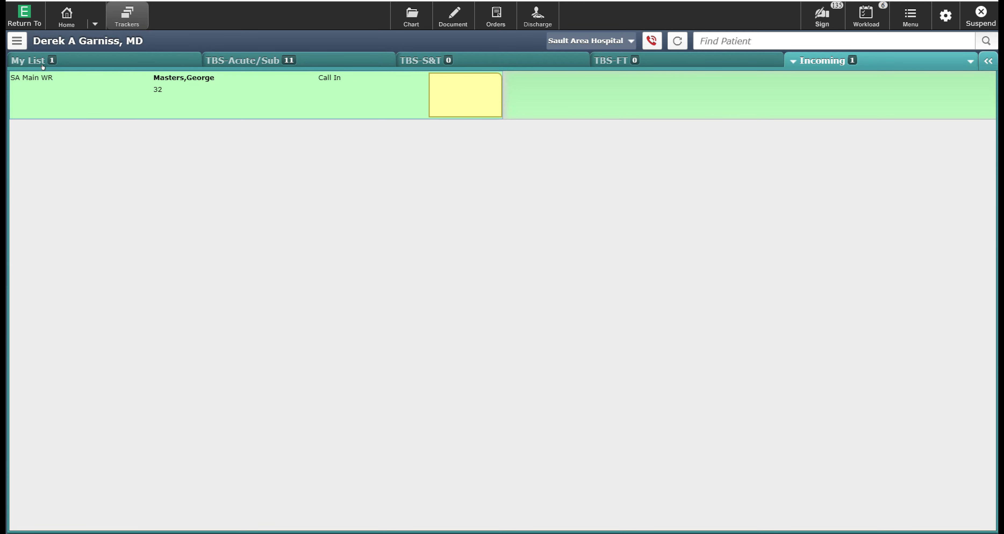
{"action": "left_click", "coordinate": [17, 41]}
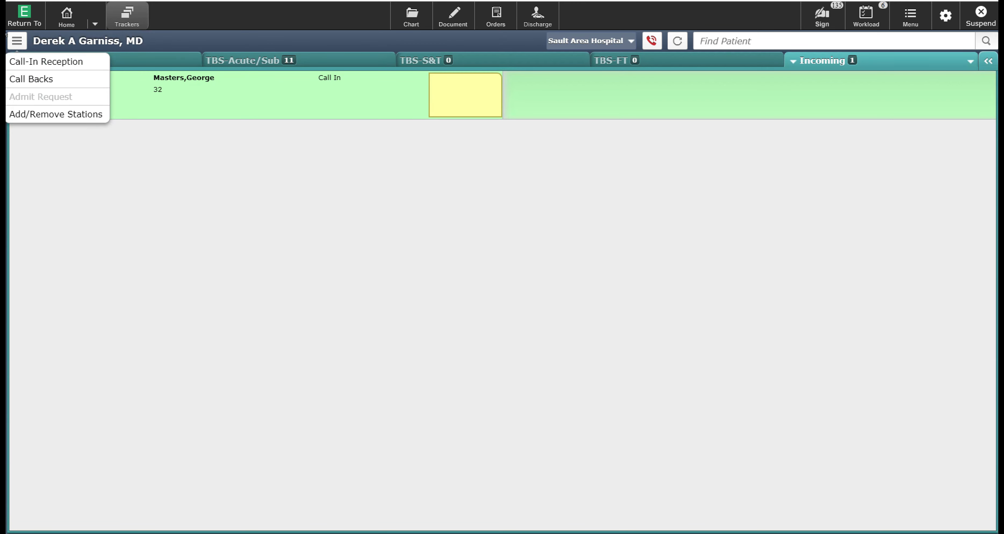
{"action": "left_click", "coordinate": [24, 58]}
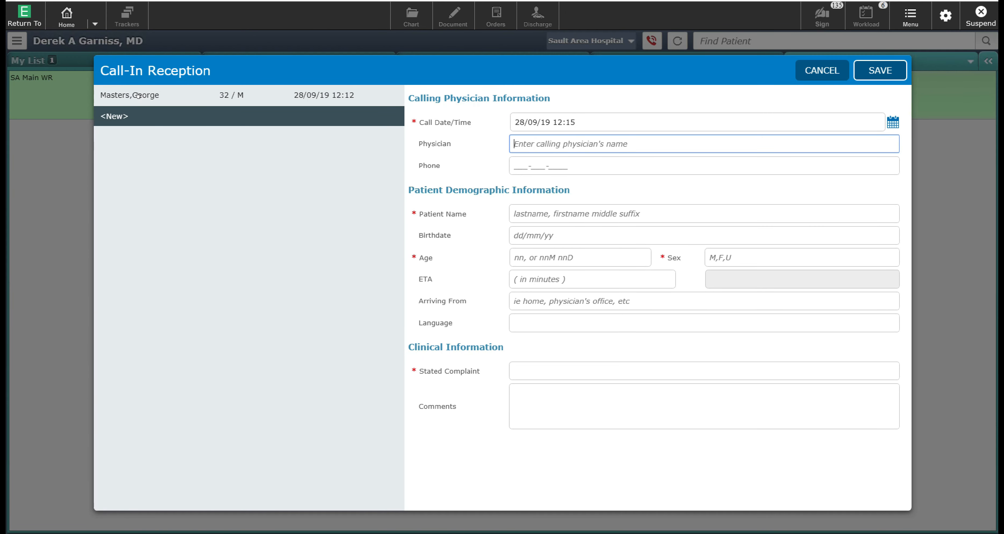
{"action": "left_click", "coordinate": [108, 91]}
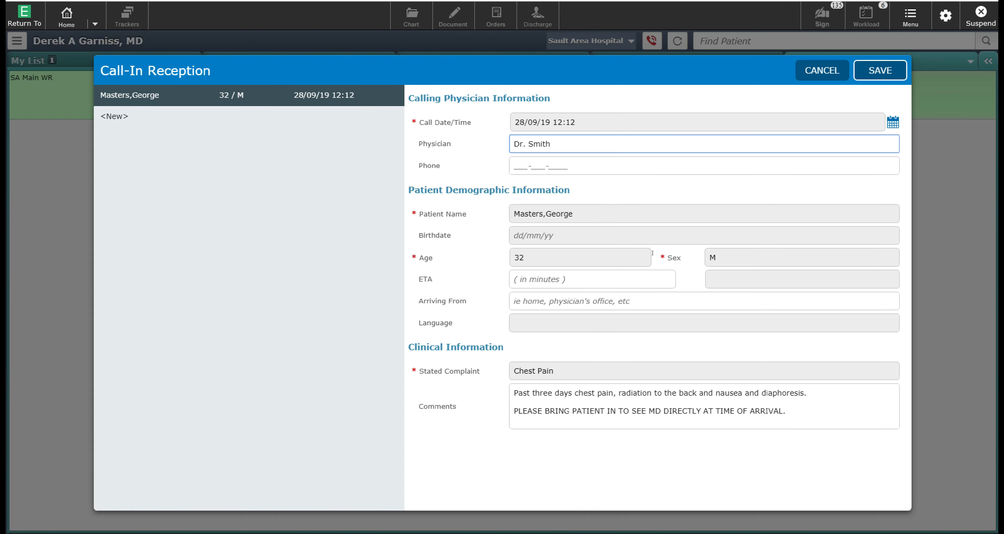
{"action": "left_click", "coordinate": [860, 66]}
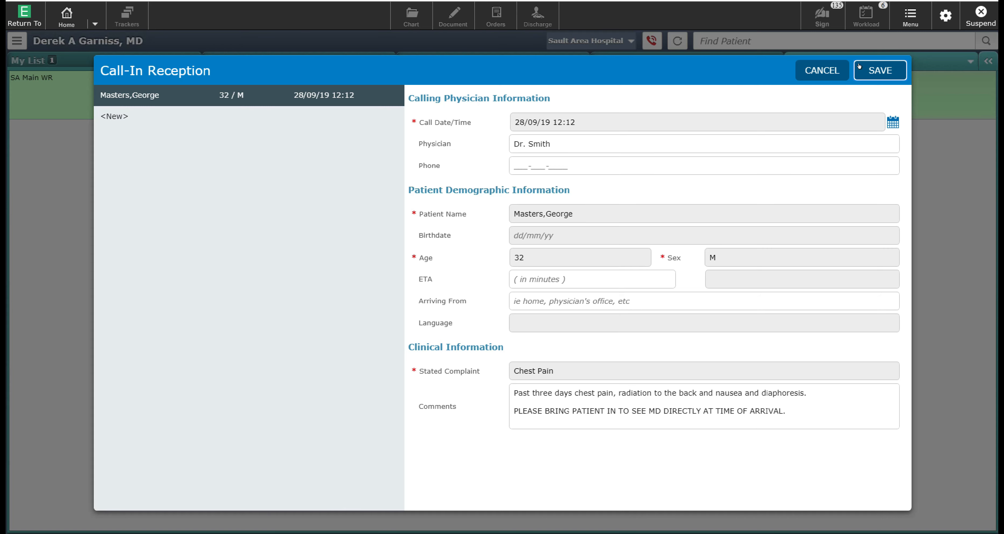